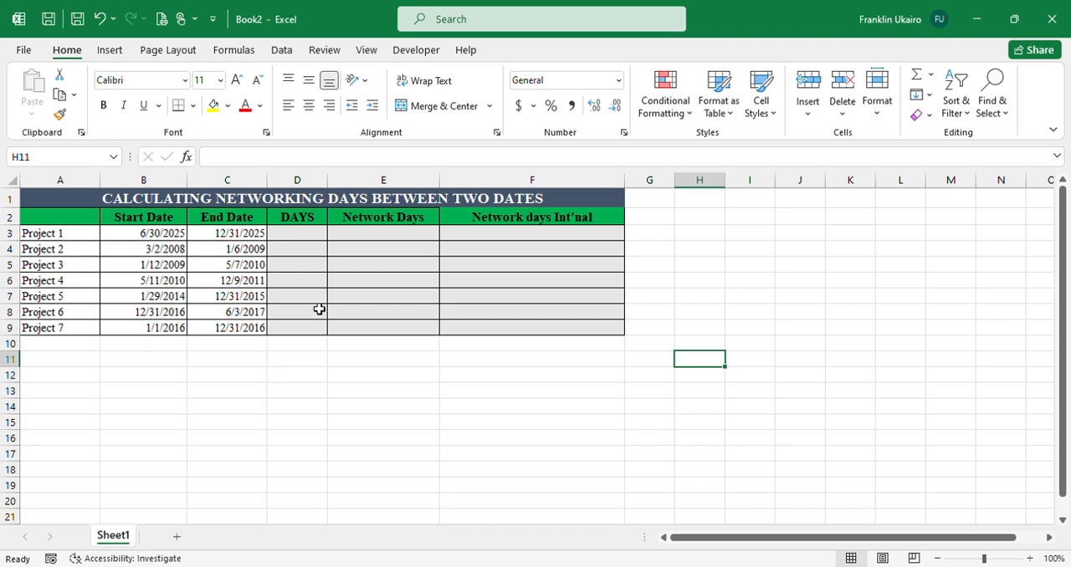
Calculate the days between Project 1's start and end dates in D3 with =DAYS(C3,B3).
{"action": "left_click", "coordinate": [289, 240]}
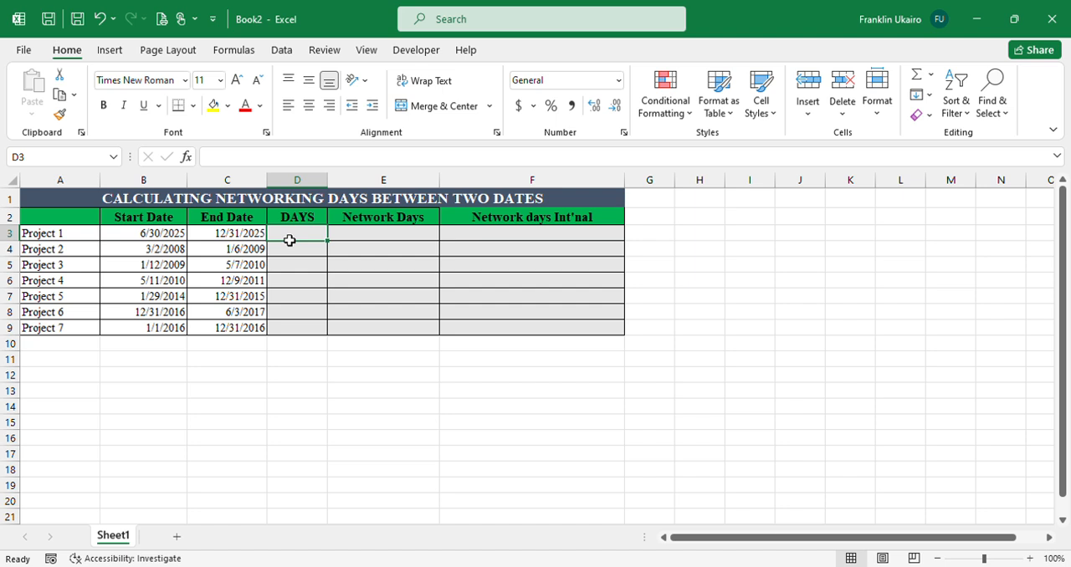
{"action": "type", "text": "="}
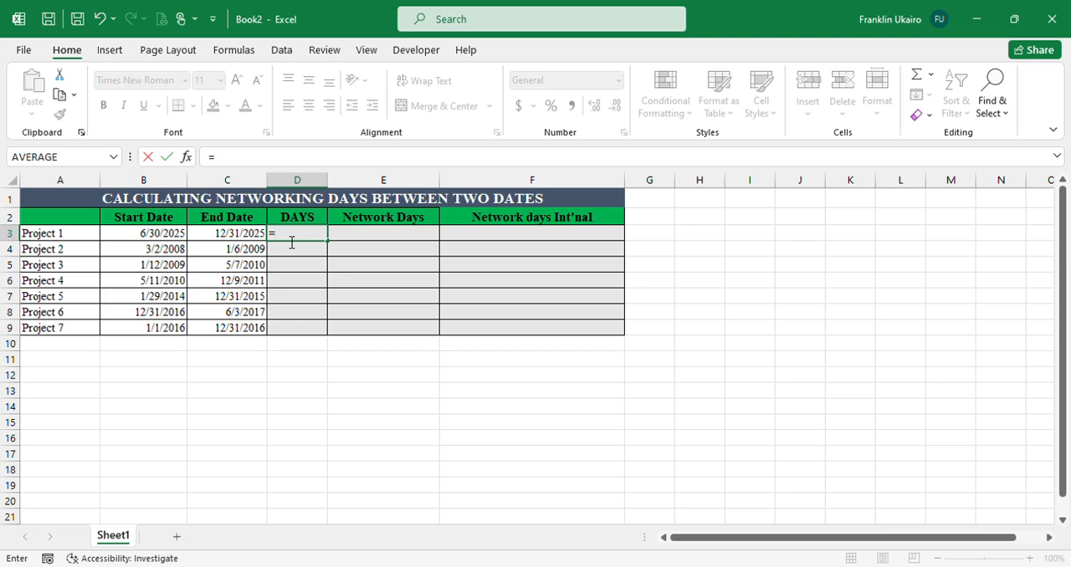
{"action": "type", "text": "days"}
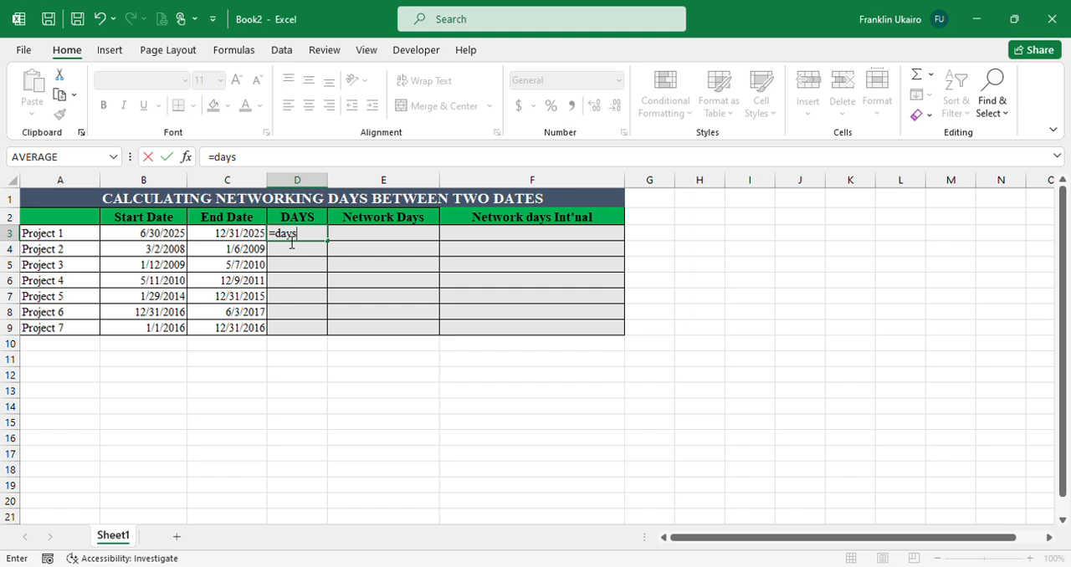
{"action": "key", "text": "Tab"}
{"action": "left_click", "coordinate": [238, 235]}
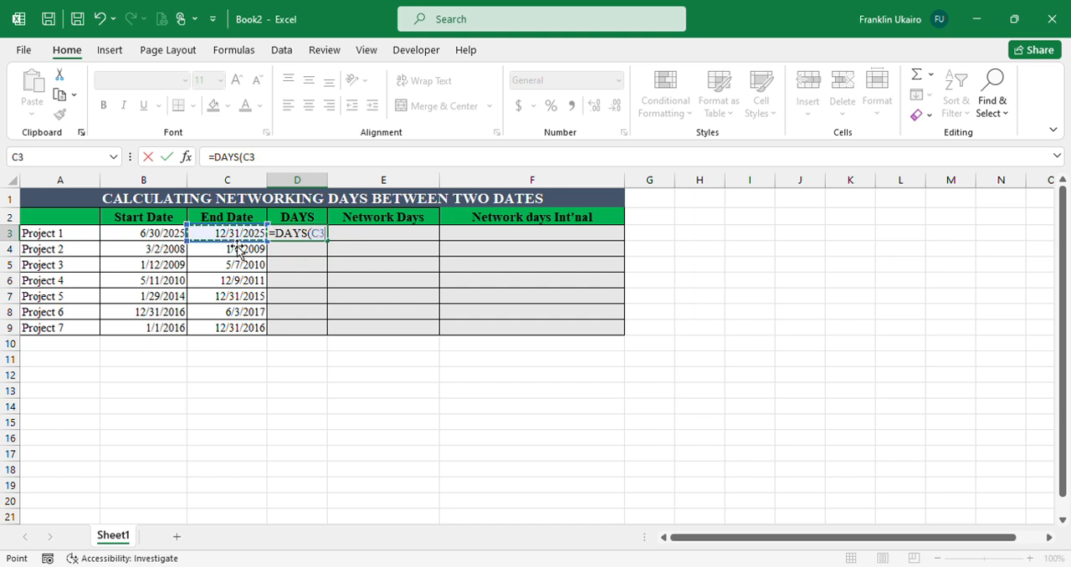
{"action": "type", "text": ","}
{"action": "left_click", "coordinate": [164, 239]}
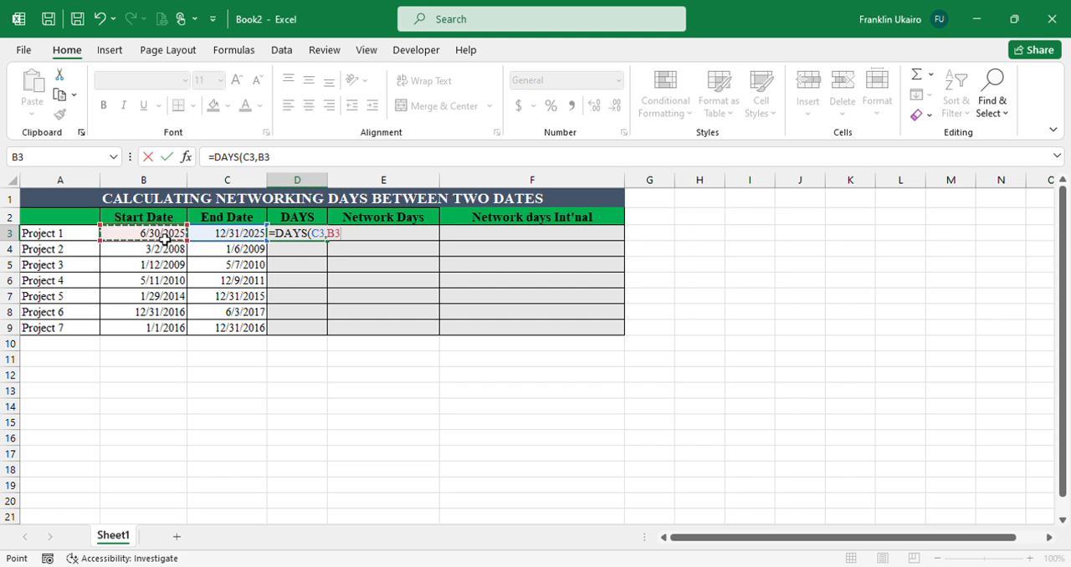
{"action": "type", "text": ")"}
{"action": "key", "text": "Return"}
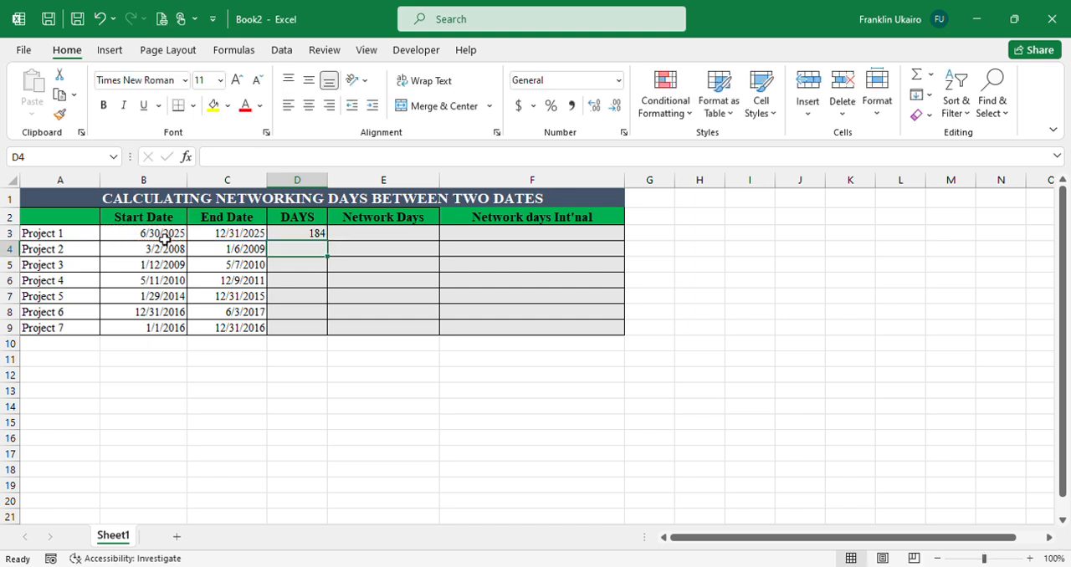
{"action": "left_click", "coordinate": [306, 237]}
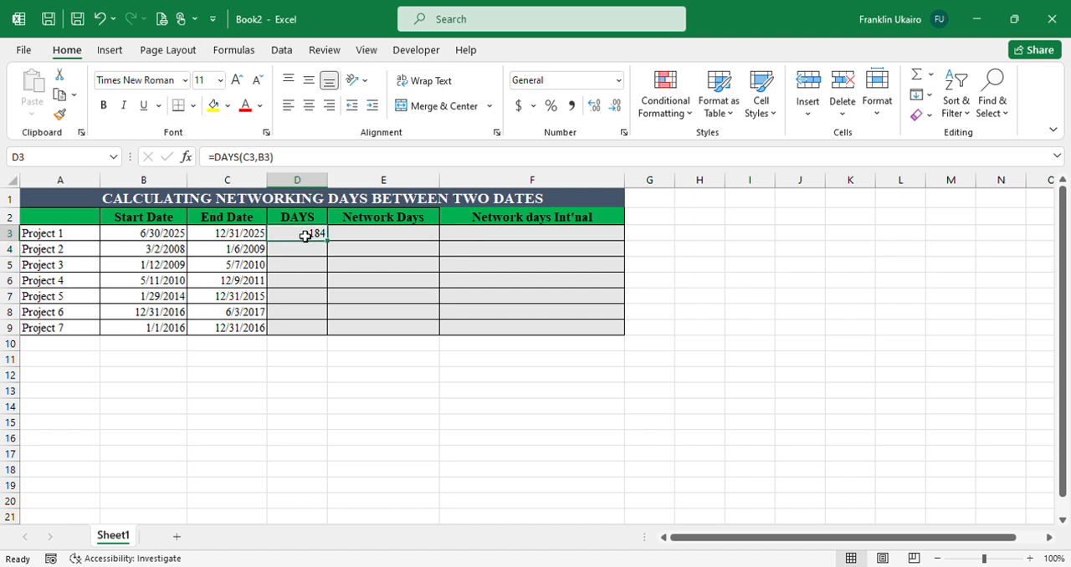
{"action": "left_click", "coordinate": [156, 236]}
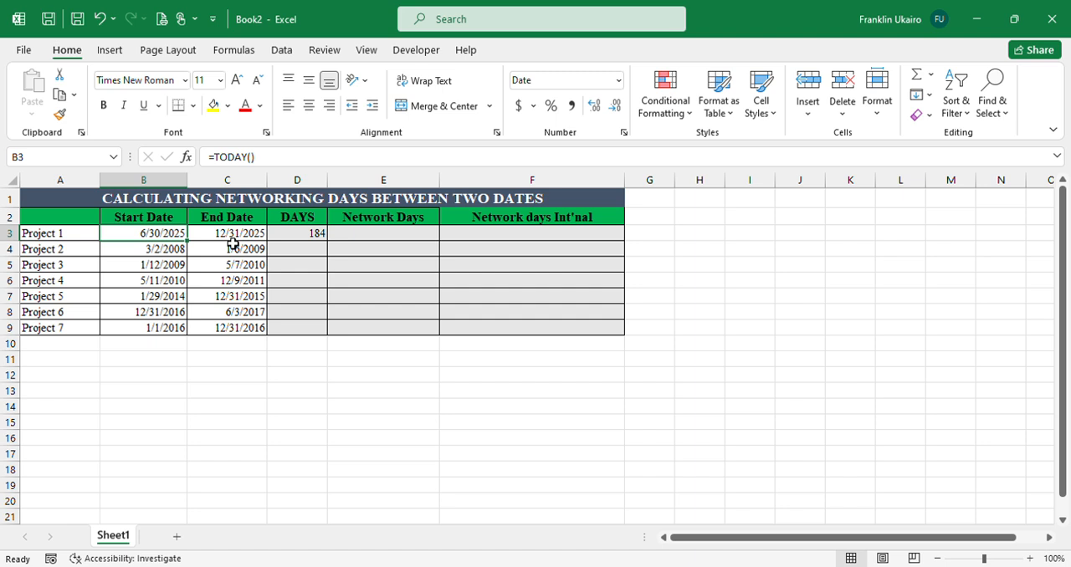
{"action": "left_click", "coordinate": [303, 240]}
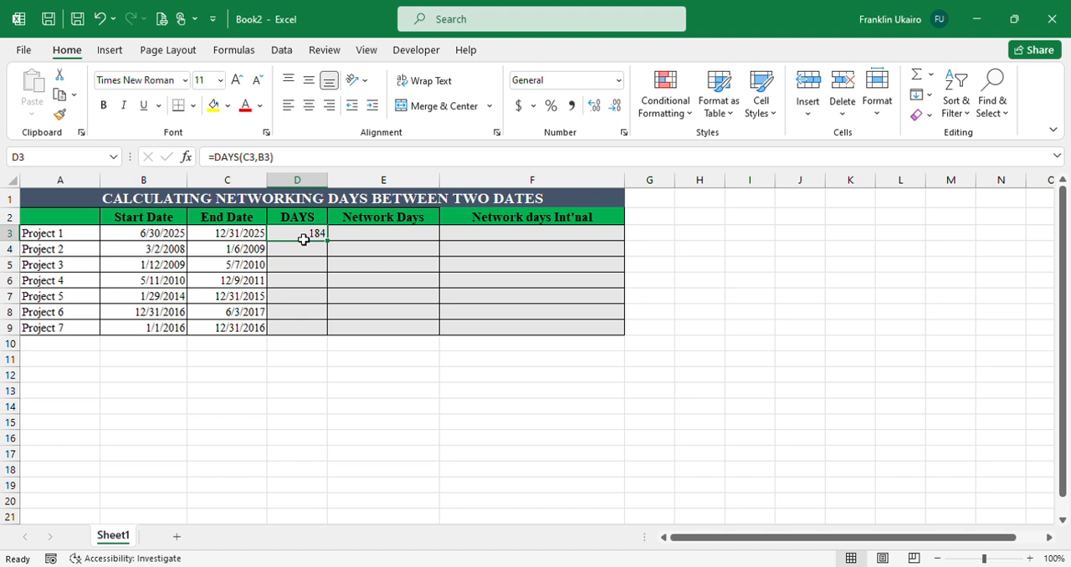
Calculate Project 1's working days in E3 with =NETWORKDAYS(B3,C3,), leaving the holidays argument empty.
{"action": "left_click", "coordinate": [366, 241]}
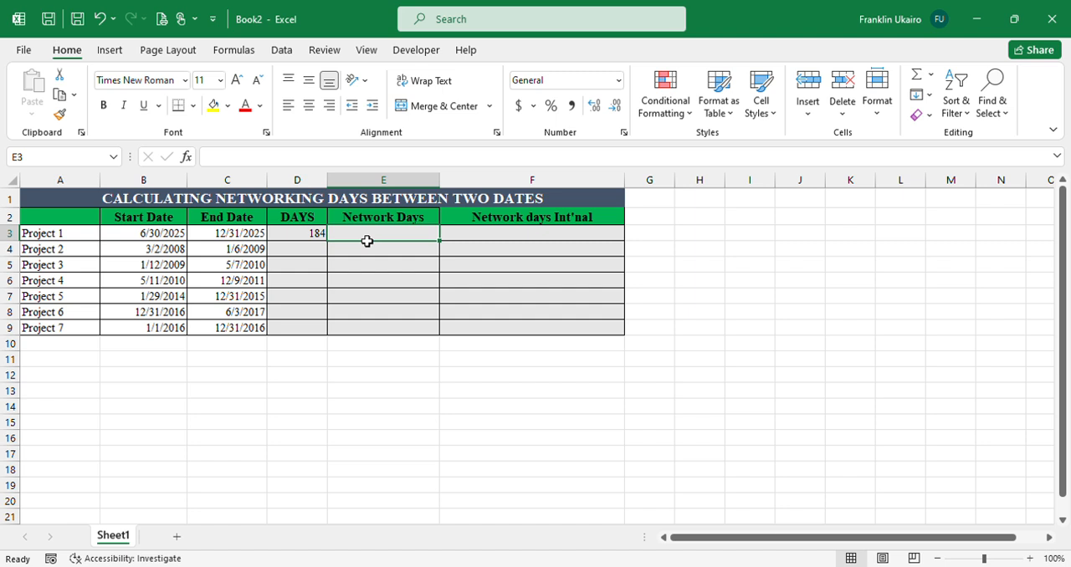
{"action": "type", "text": "=n"}
{"action": "type", "text": "e"}
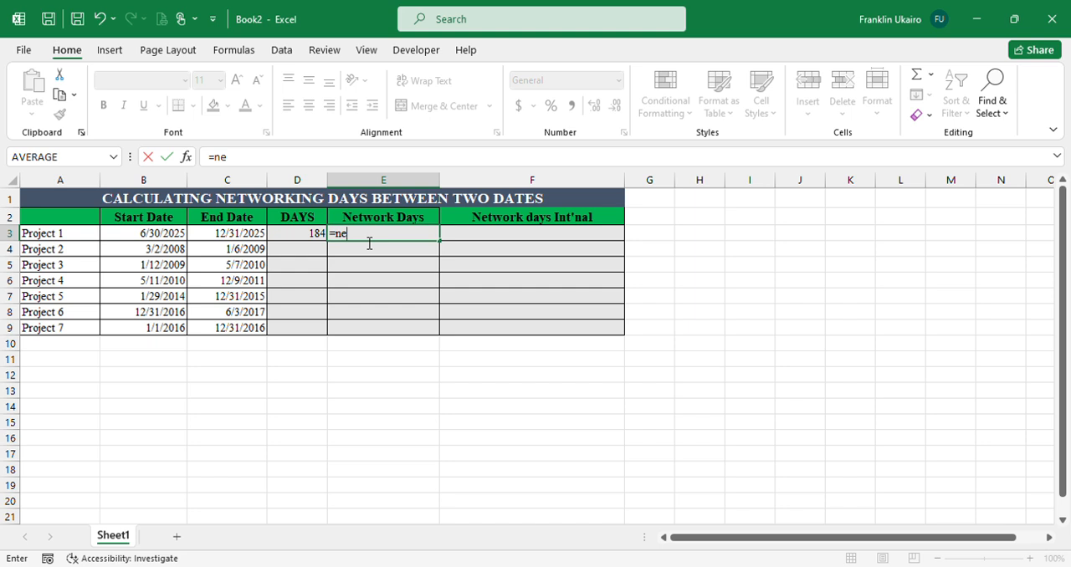
{"action": "type", "text": "tw"}
{"action": "key", "text": "Tab"}
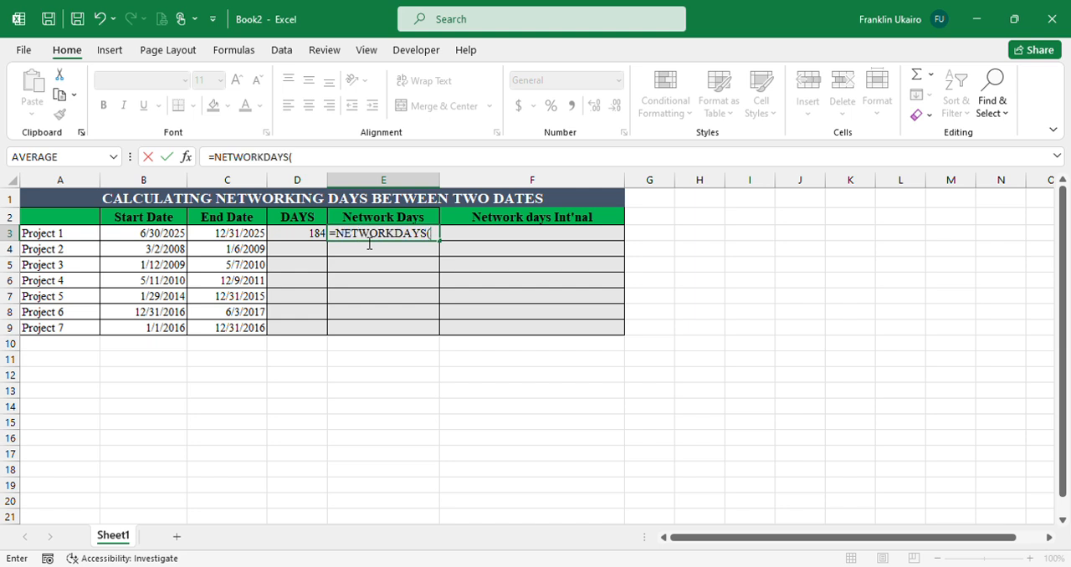
{"action": "left_click", "coordinate": [164, 240]}
{"action": "type", "text": ","}
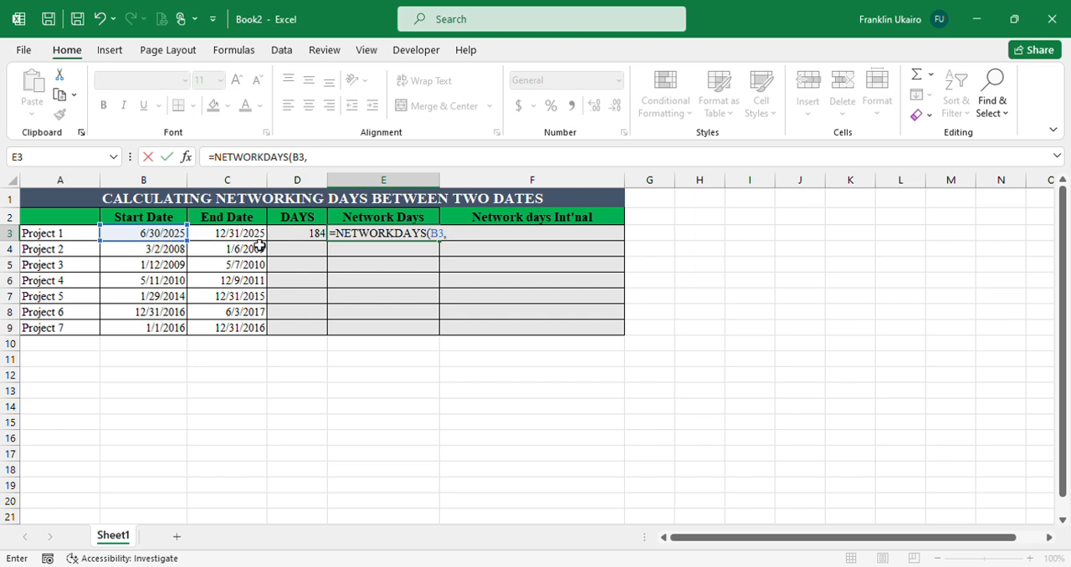
{"action": "left_click", "coordinate": [239, 237]}
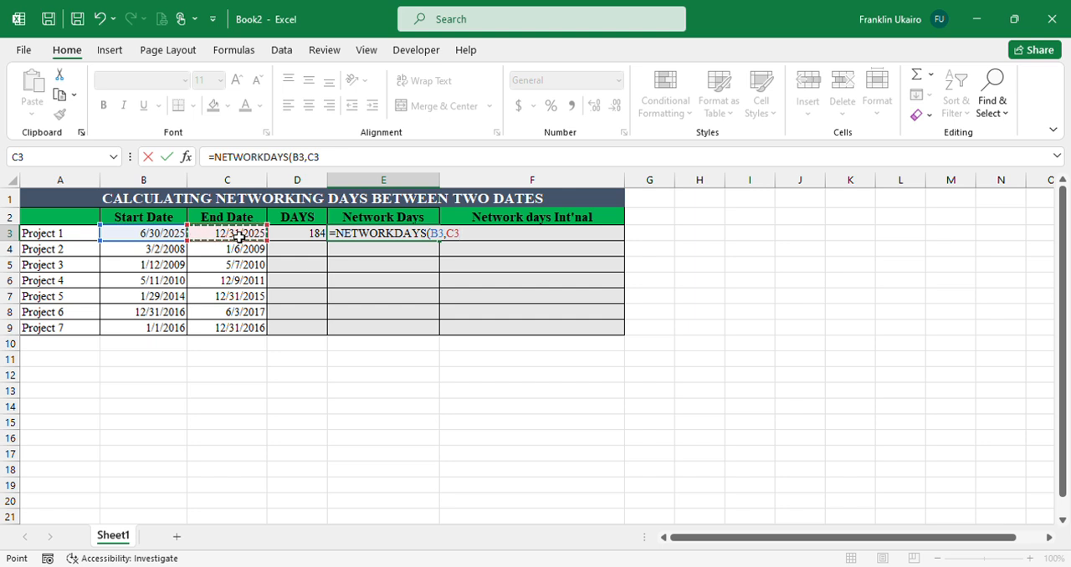
{"action": "type", "text": ","}
{"action": "type", "text": ")"}
{"action": "key", "text": "Return"}
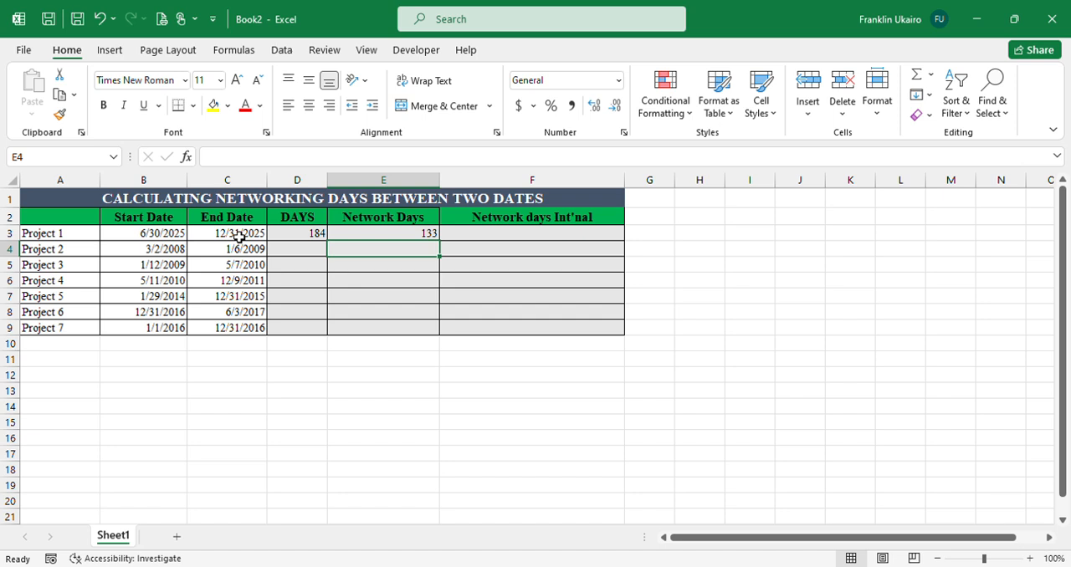
Fill the Network Days formula in E3 and the DAYS formula in D3 down to row 9.
{"action": "left_click", "coordinate": [390, 237]}
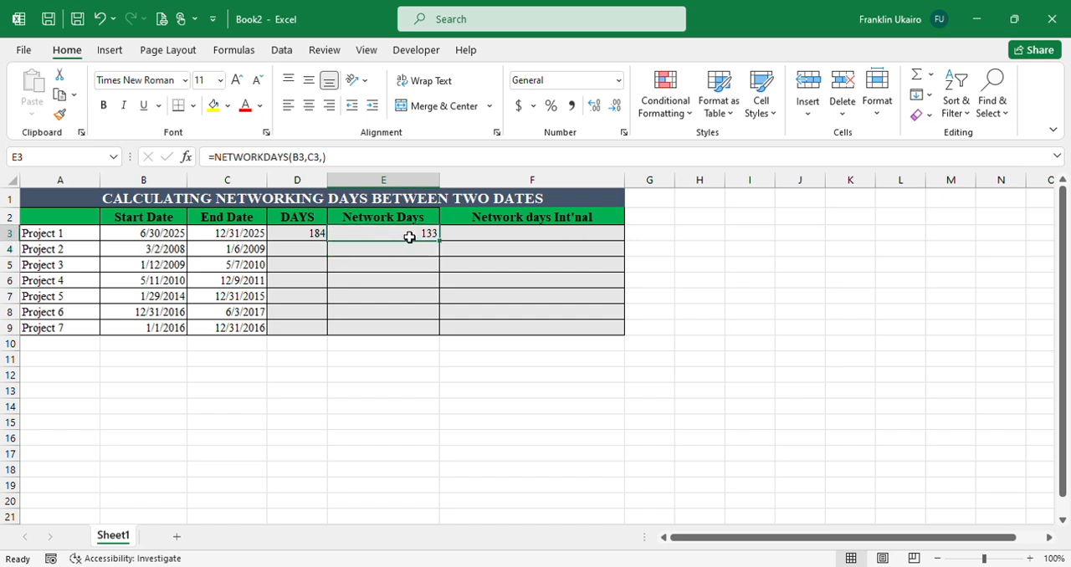
{"action": "double_click", "coordinate": [442, 244]}
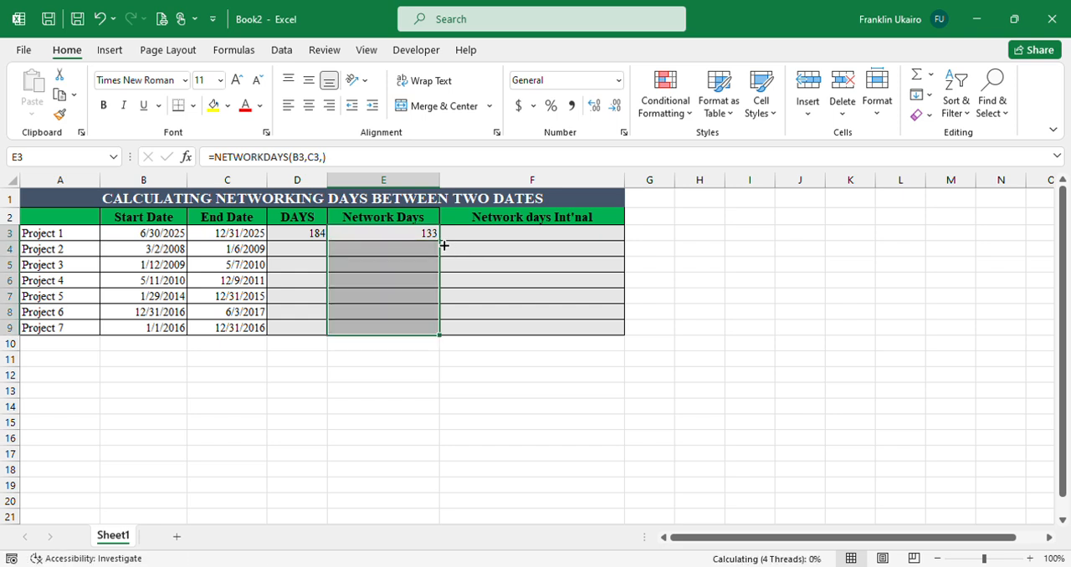
{"action": "left_click", "coordinate": [320, 234]}
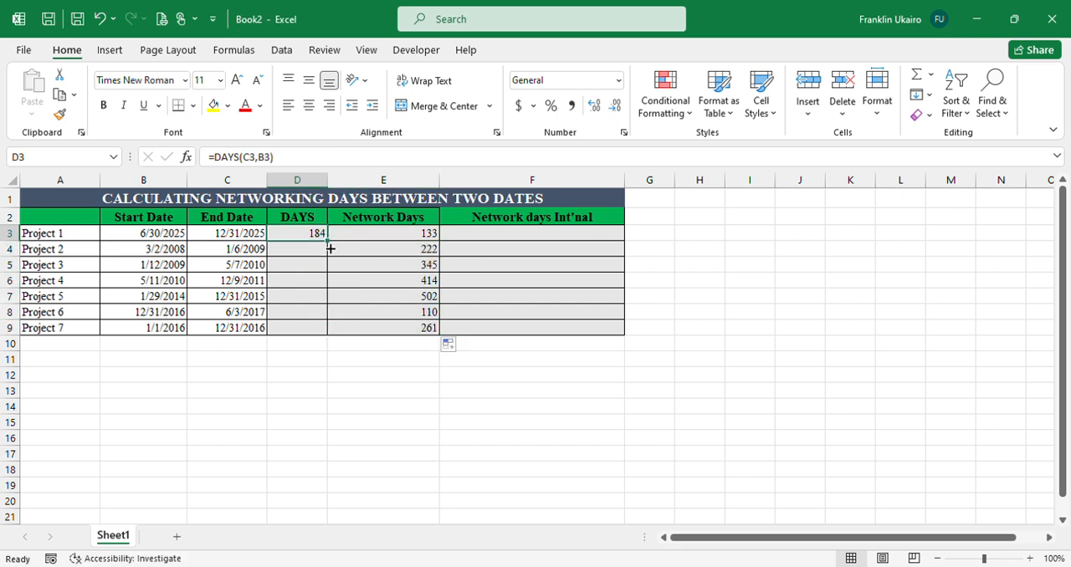
{"action": "double_click", "coordinate": [330, 249]}
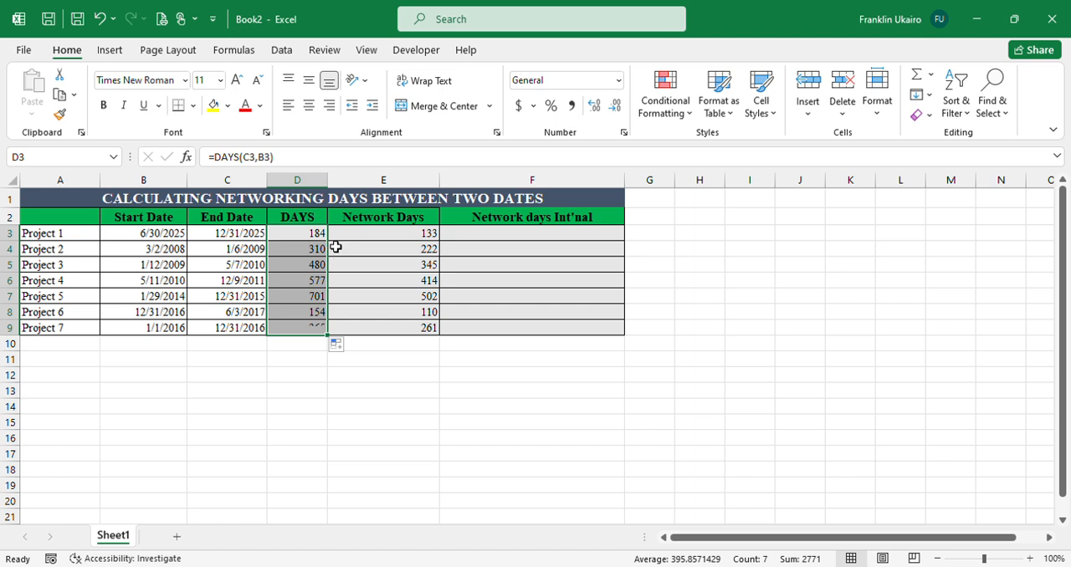
Calculate Project 1's international network days in F3 with =NETWORKDAYS.INTL(B3,C3,16).
{"action": "left_click", "coordinate": [506, 237]}
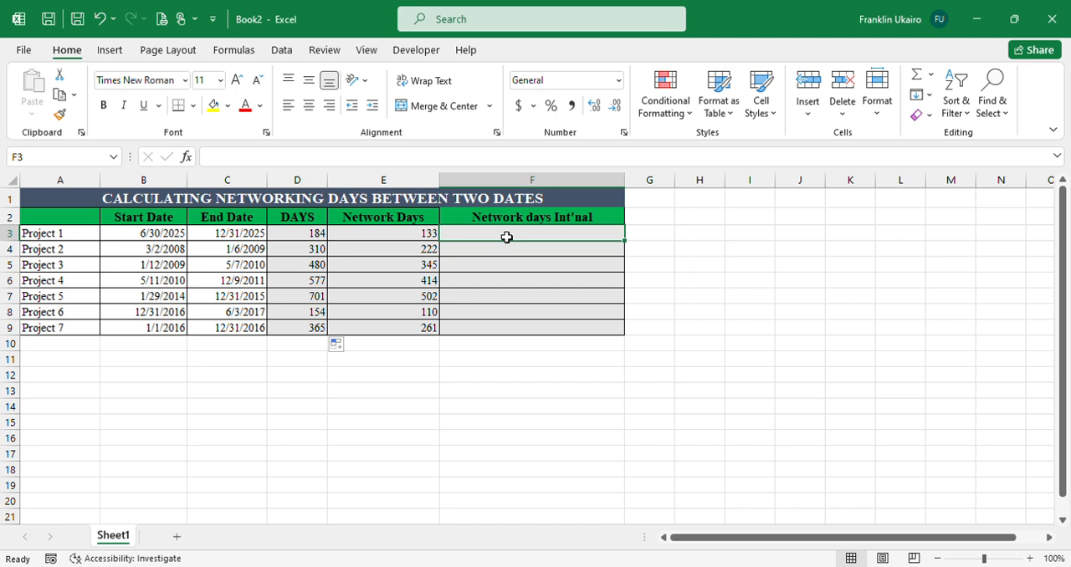
{"action": "type", "text": "="}
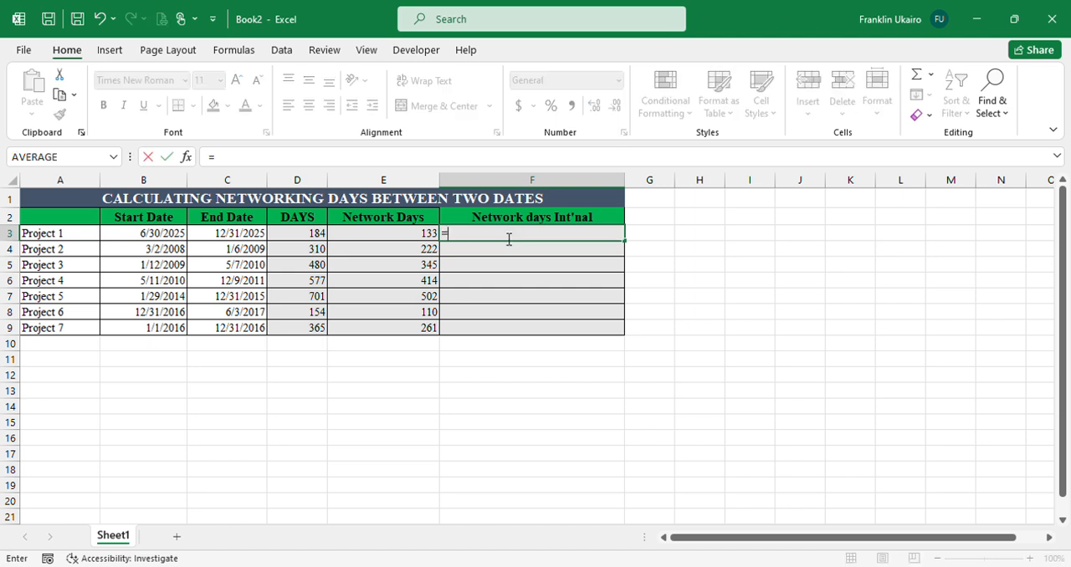
{"action": "type", "text": "netw"}
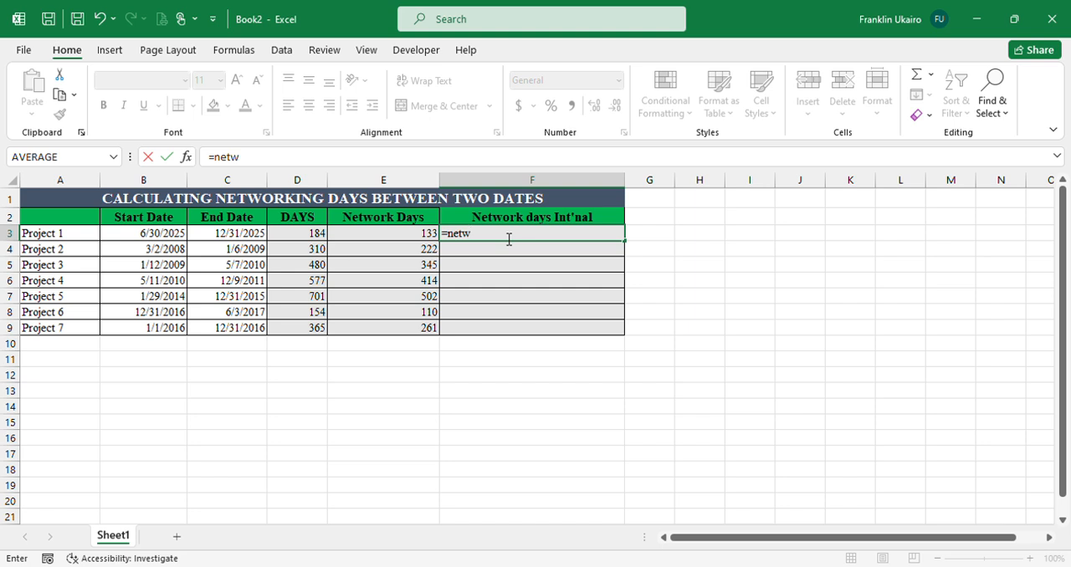
{"action": "key", "text": "Down"}
{"action": "key", "text": "Tab"}
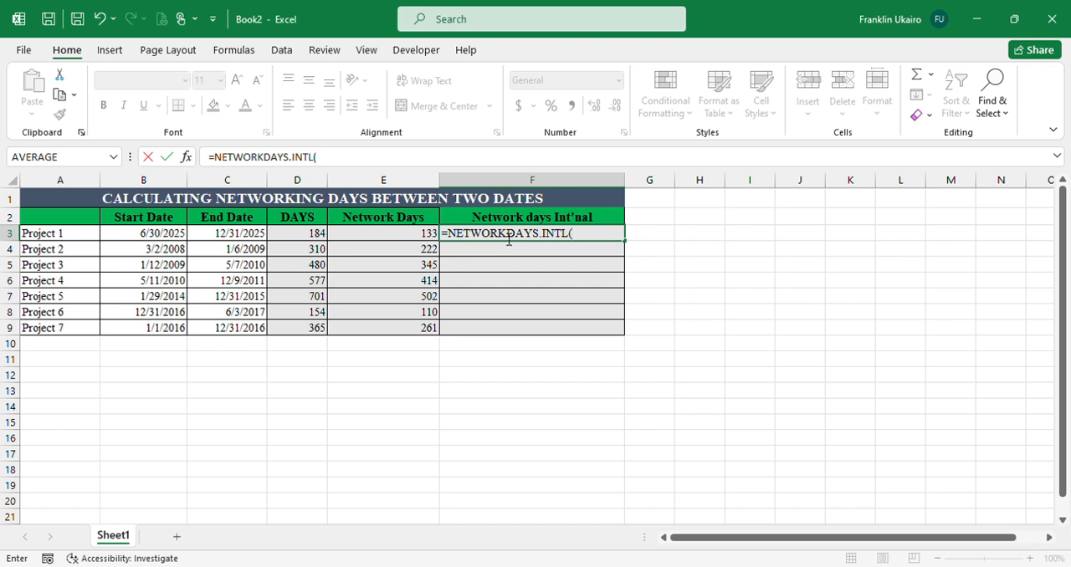
{"action": "left_click", "coordinate": [159, 241]}
{"action": "type", "text": ","}
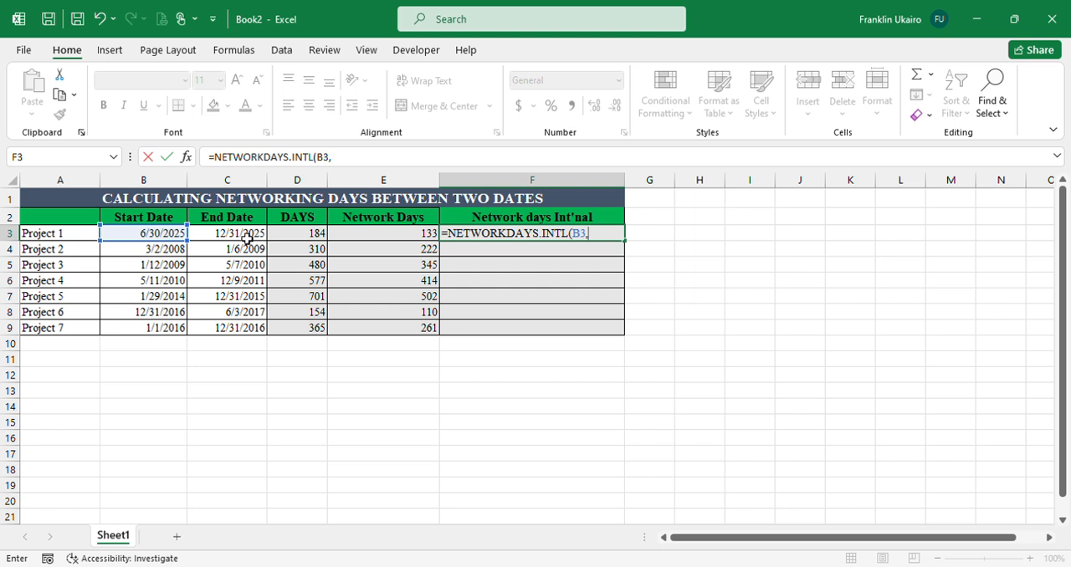
{"action": "left_click", "coordinate": [247, 240]}
{"action": "type", "text": ","}
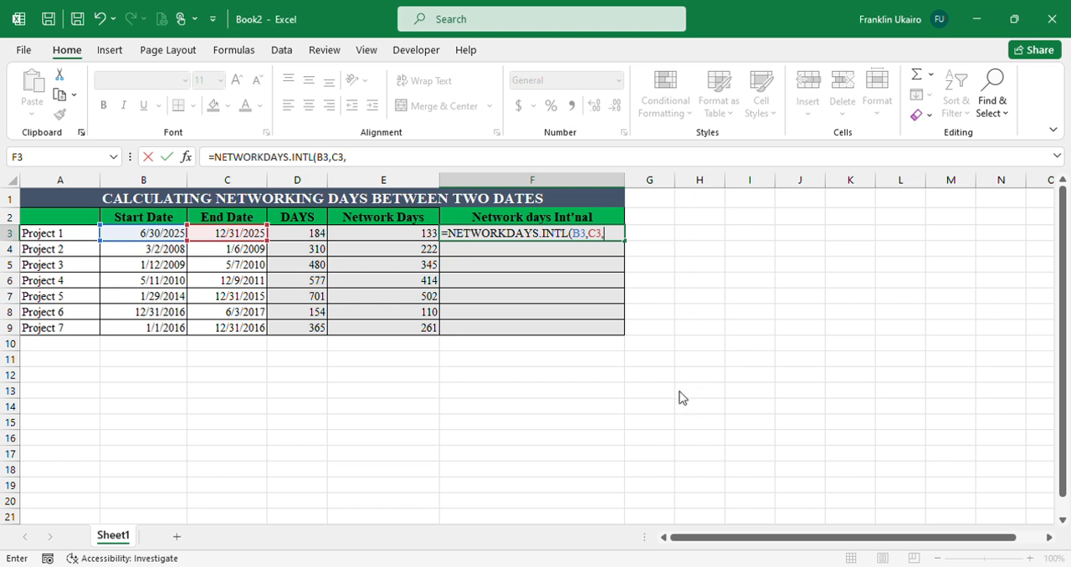
{"action": "type", "text": "16)"}
{"action": "key", "text": "Return"}
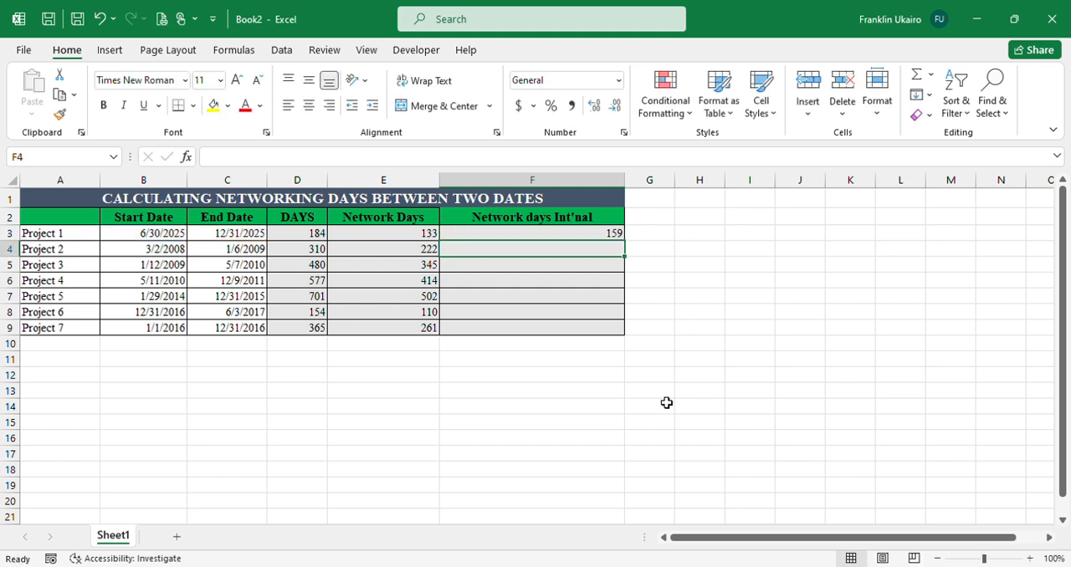
Fill the NETWORKDAYS.INTL formula from F3 down through F9 for the remaining projects.
{"action": "left_click", "coordinate": [582, 236]}
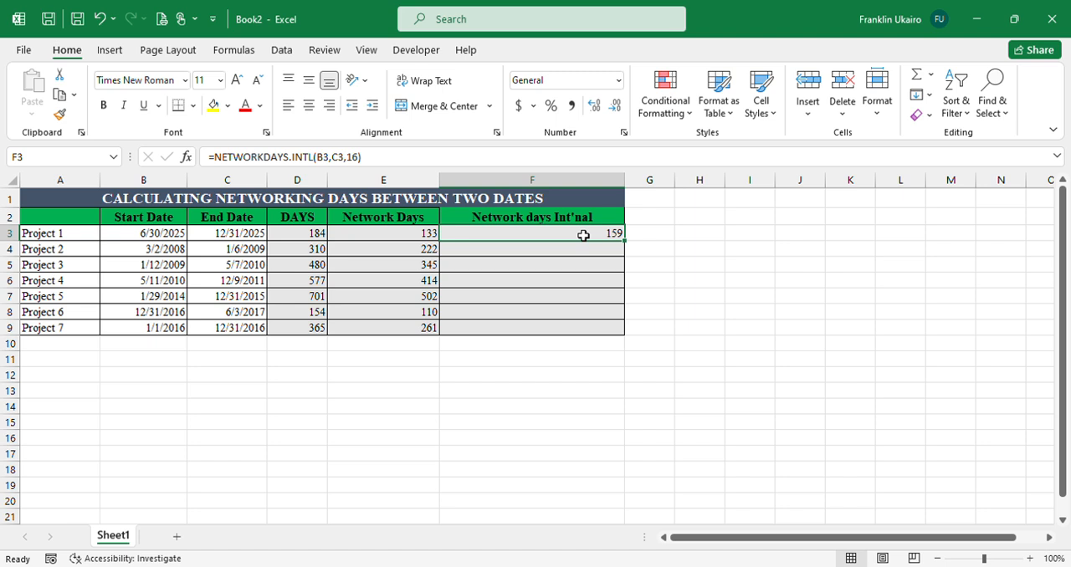
{"action": "left_click", "coordinate": [630, 243]}
{"action": "double_click", "coordinate": [633, 243]}
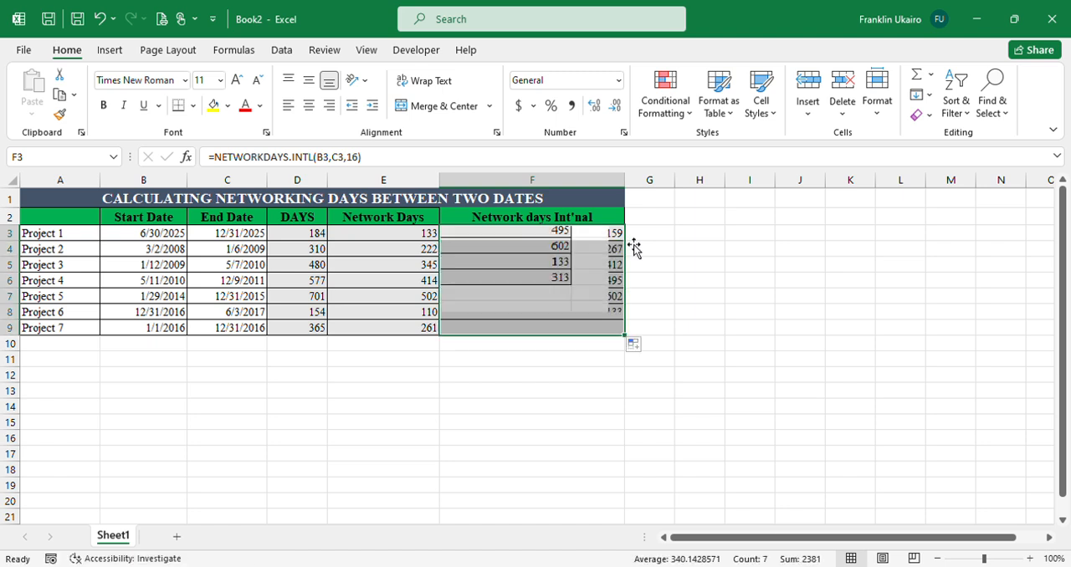
{"action": "left_click", "coordinate": [671, 318]}
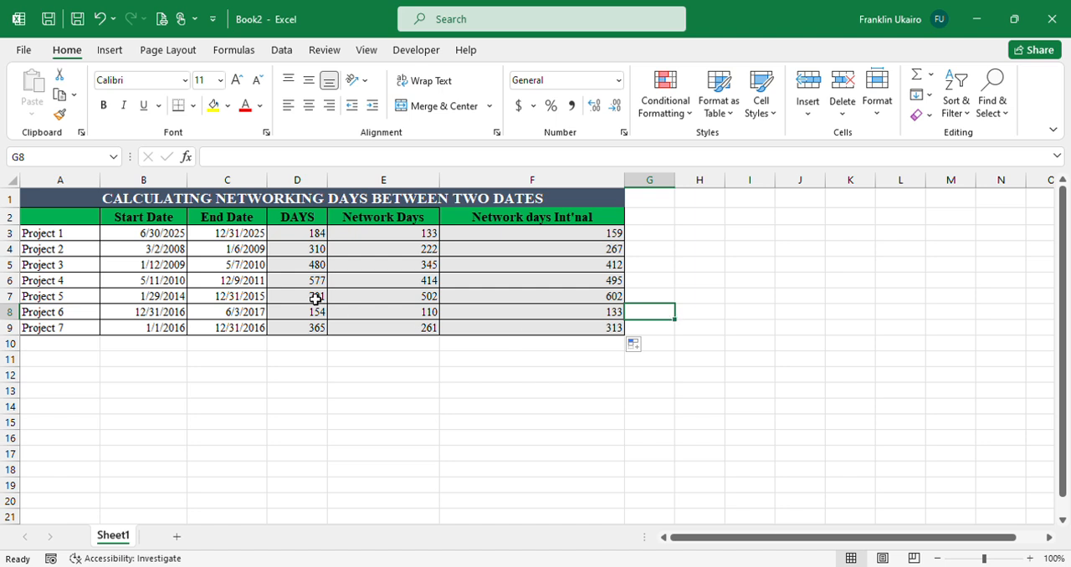
{"action": "left_click", "coordinate": [653, 221]}
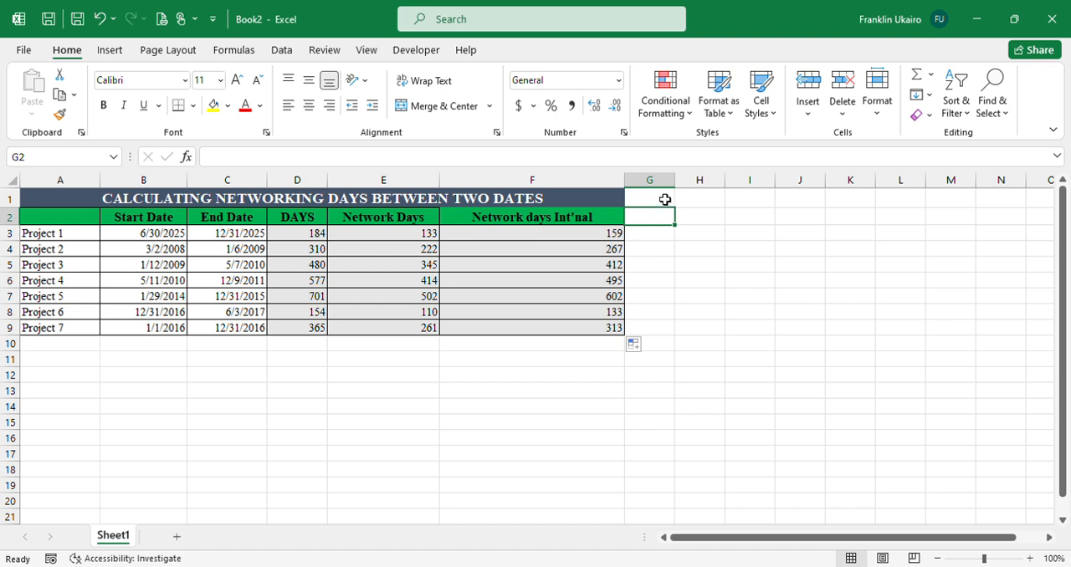
{"action": "left_click", "coordinate": [664, 198]}
{"action": "key", "text": "Right"}
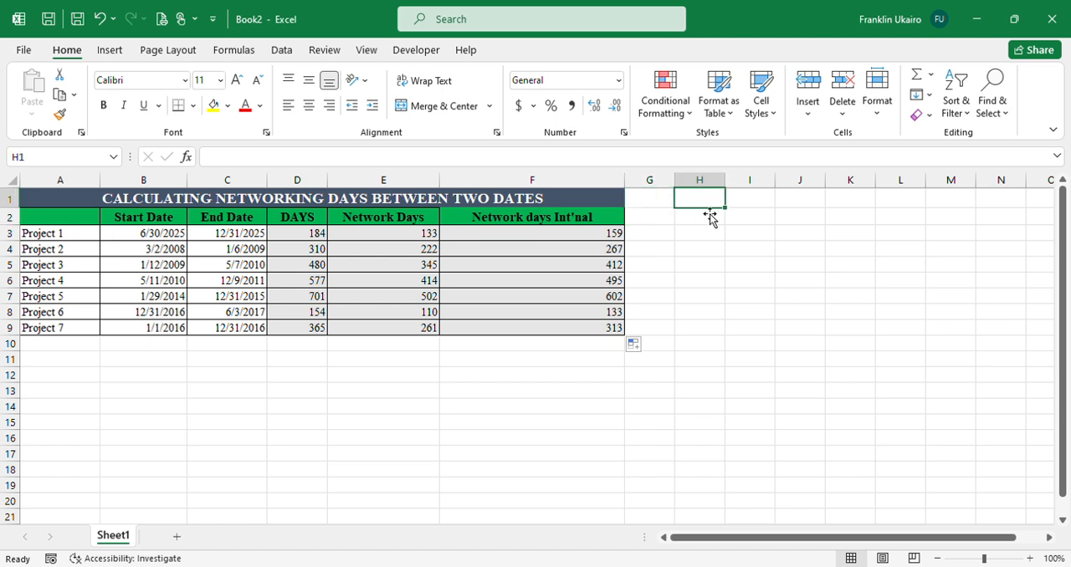